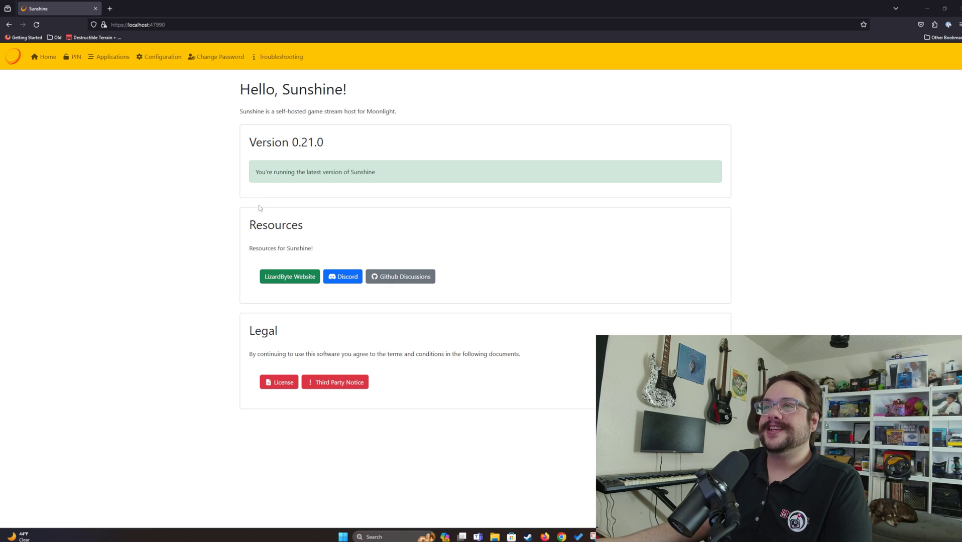
- Open the Configuration page and check the Log Level options, keeping it at Info
click(153, 64)
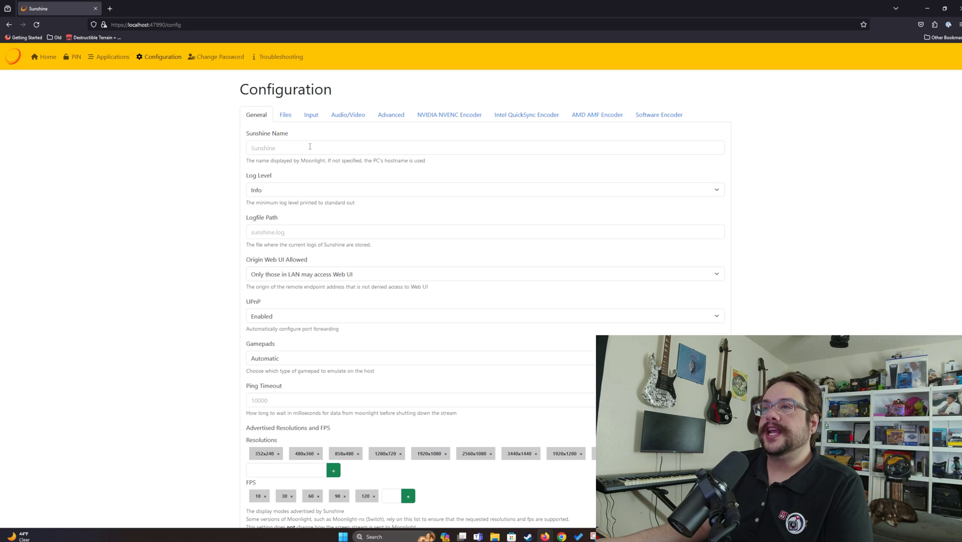
click(278, 192)
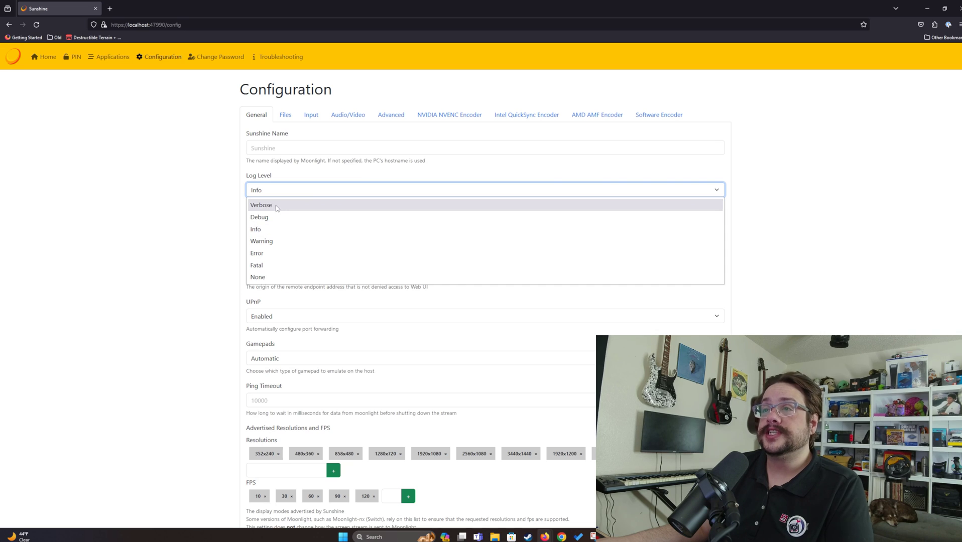
click(281, 193)
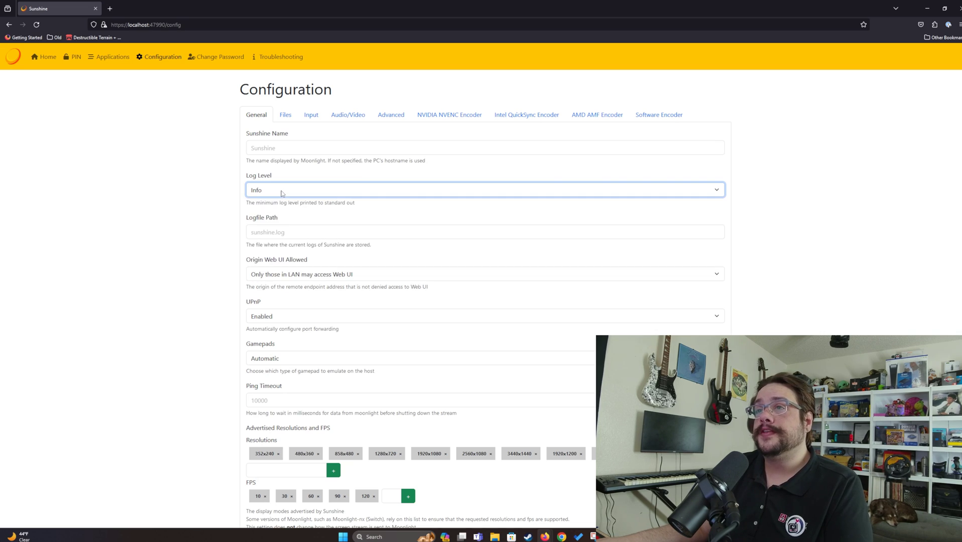
click(219, 194)
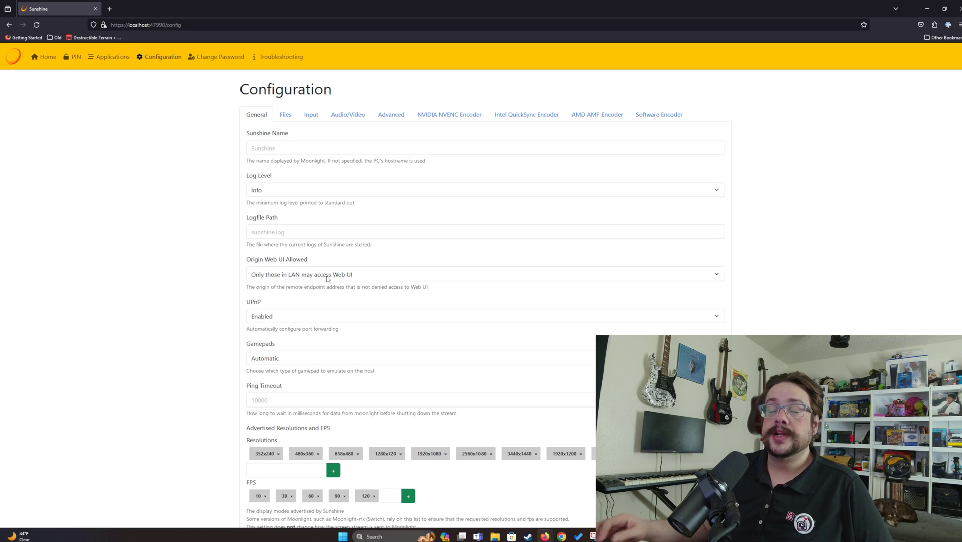
click(301, 278)
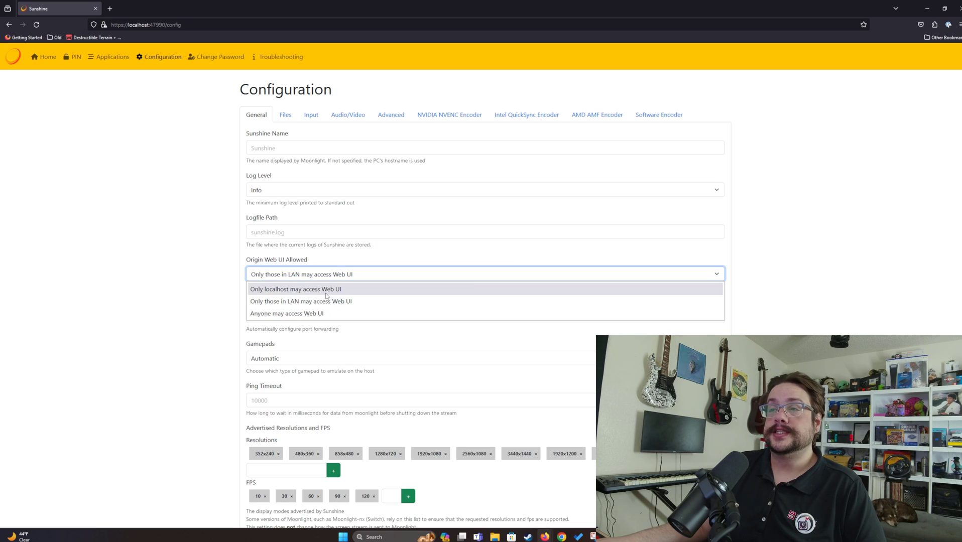
click(321, 290)
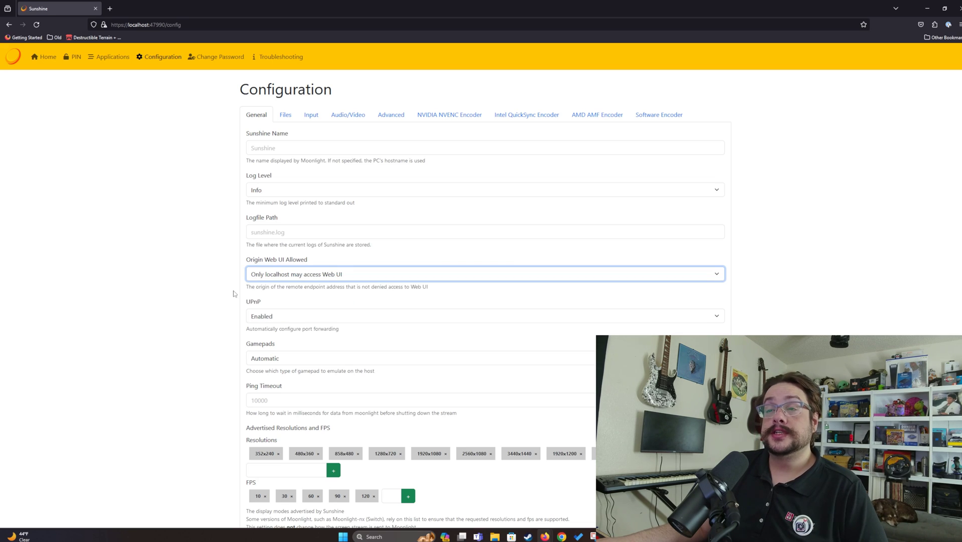
click(274, 277)
click(270, 290)
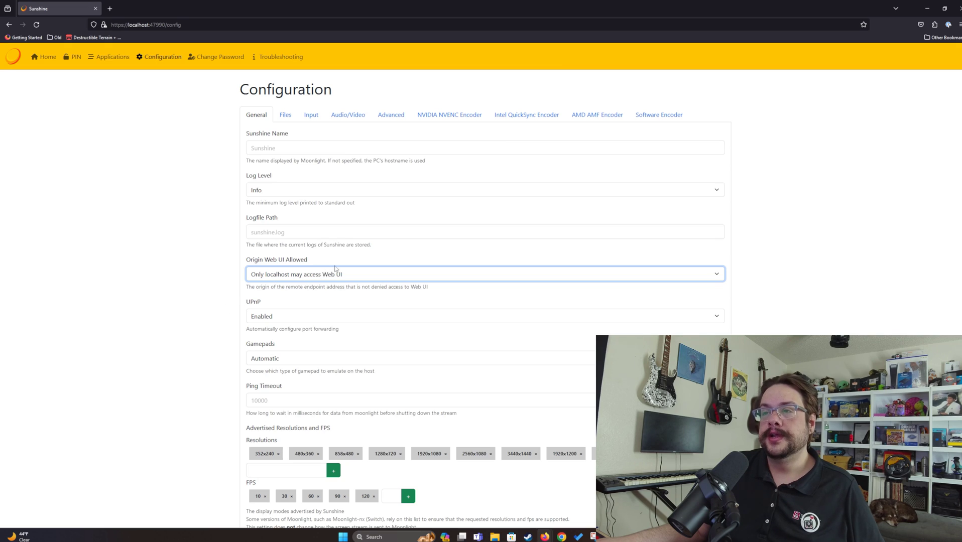
click(349, 273)
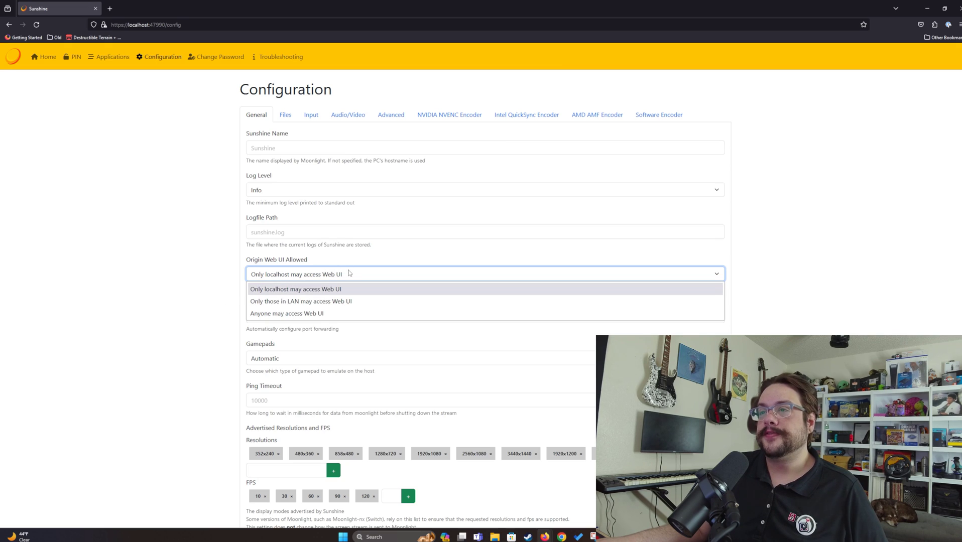
click(306, 302)
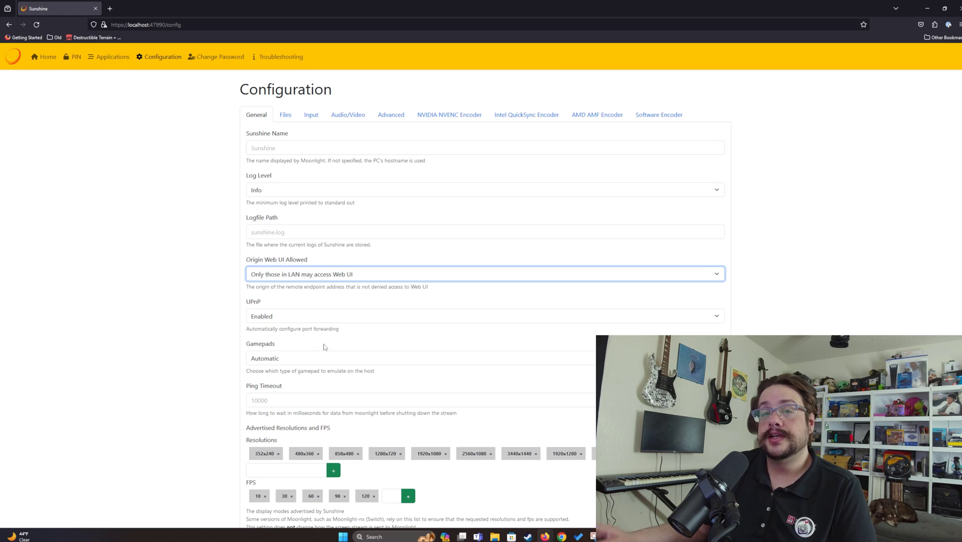
scroll(322, 348, down, 3)
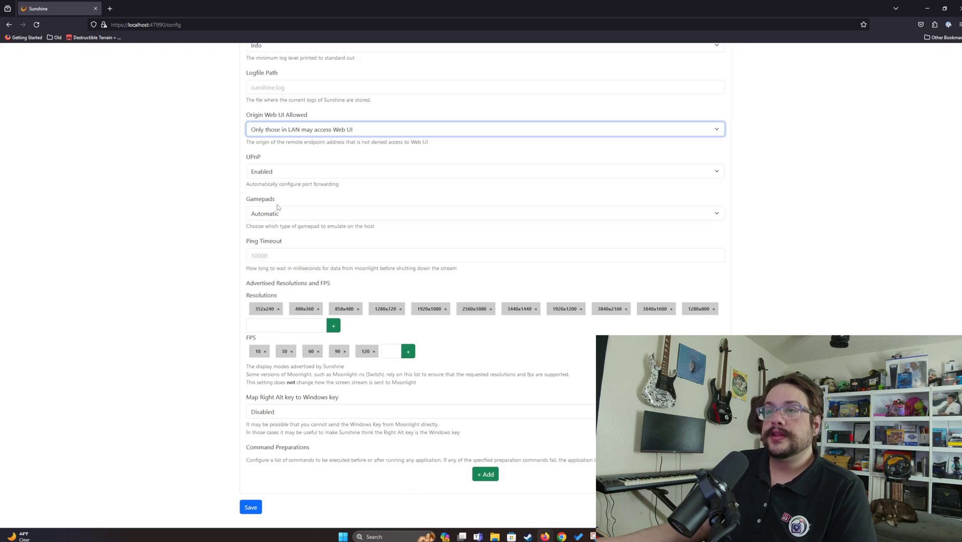
click(299, 217)
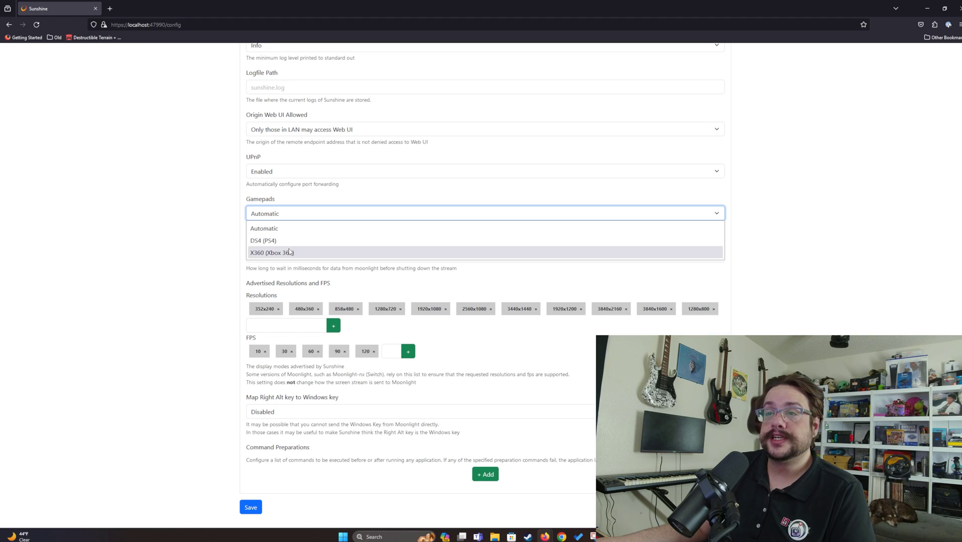
click(271, 230)
click(223, 233)
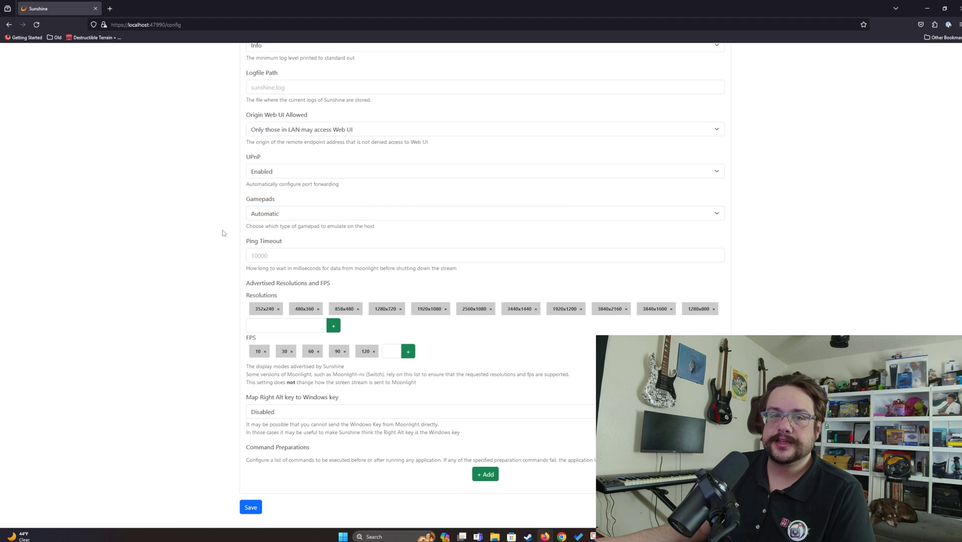
click(286, 256)
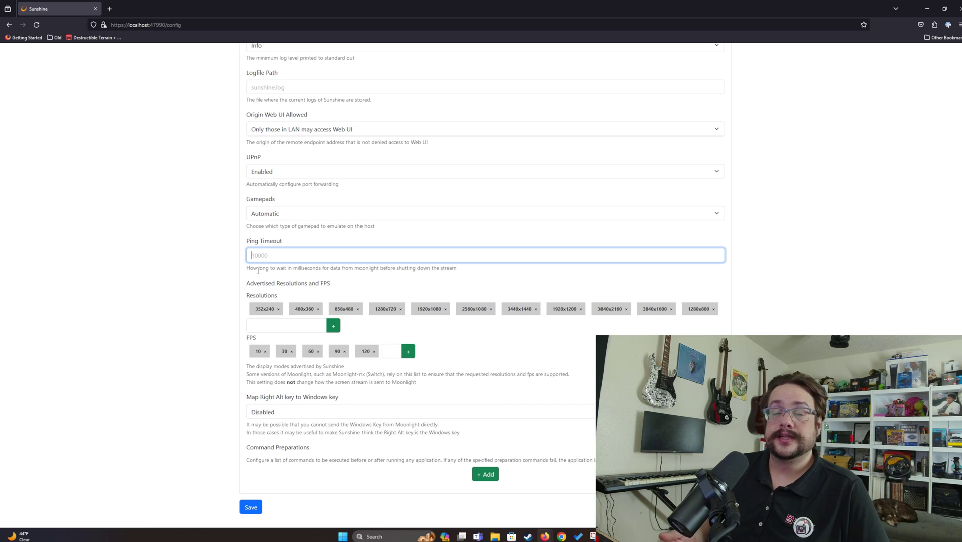
click(713, 309)
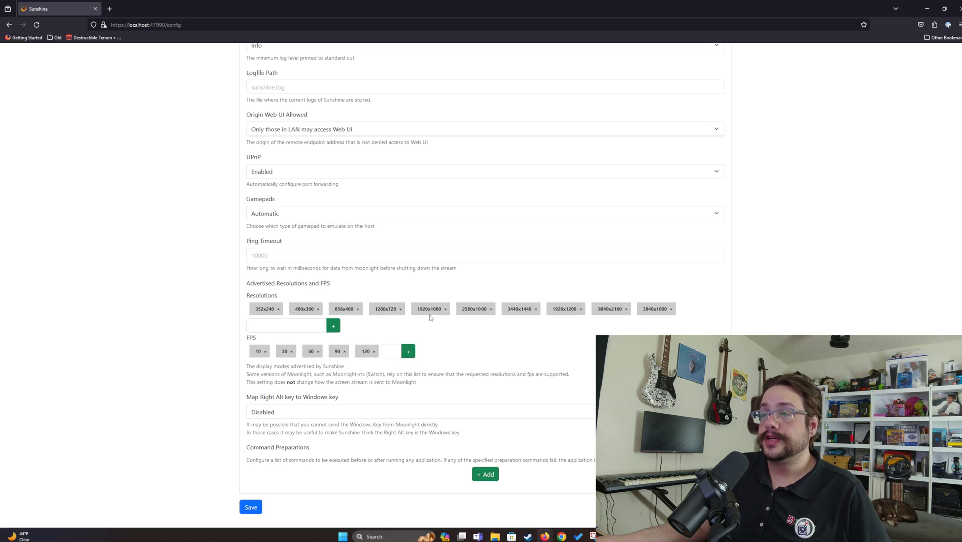
click(316, 322)
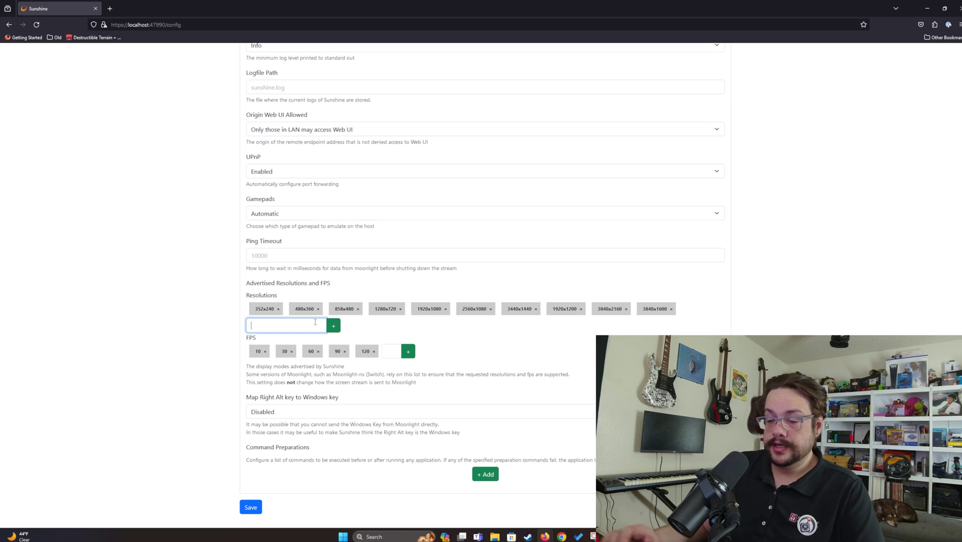
text(1280x800)
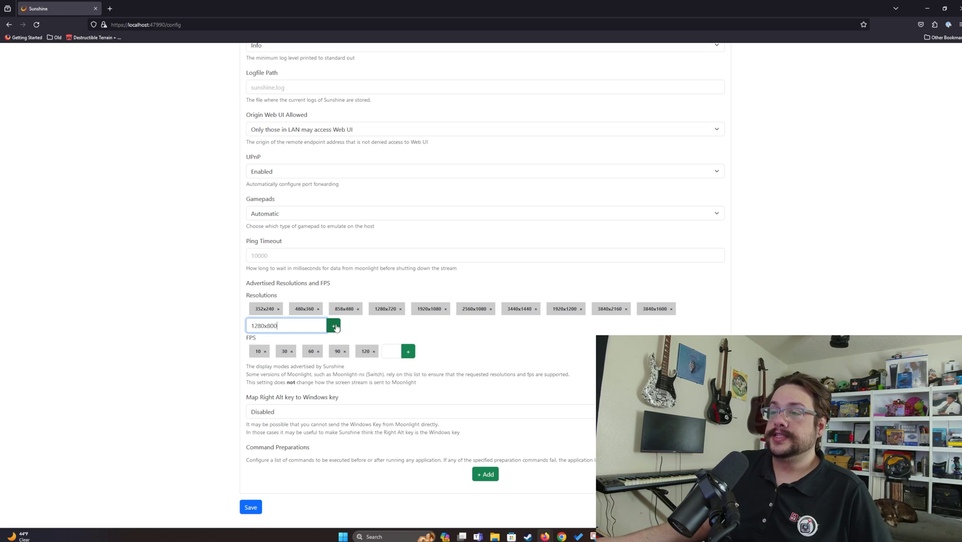
click(334, 326)
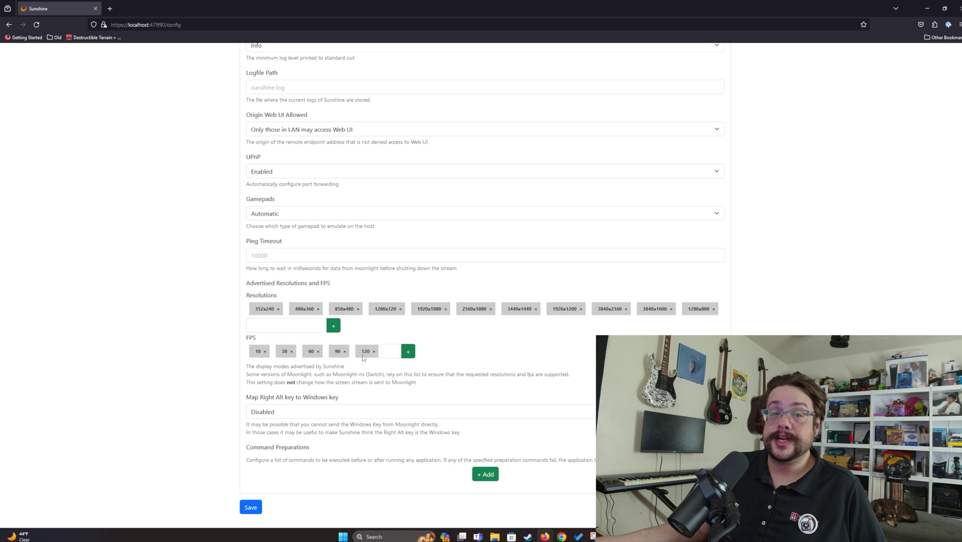
click(302, 414)
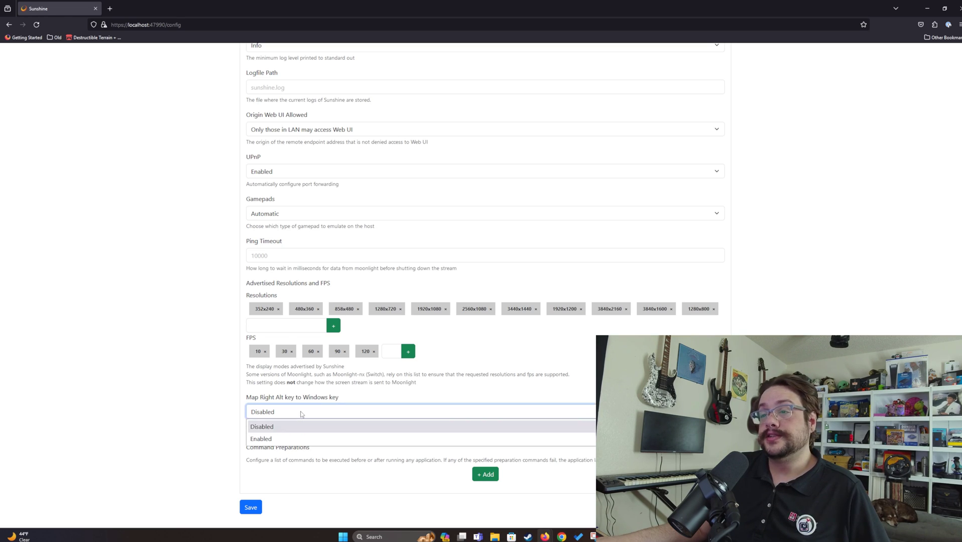
key(Down)
key(Return)
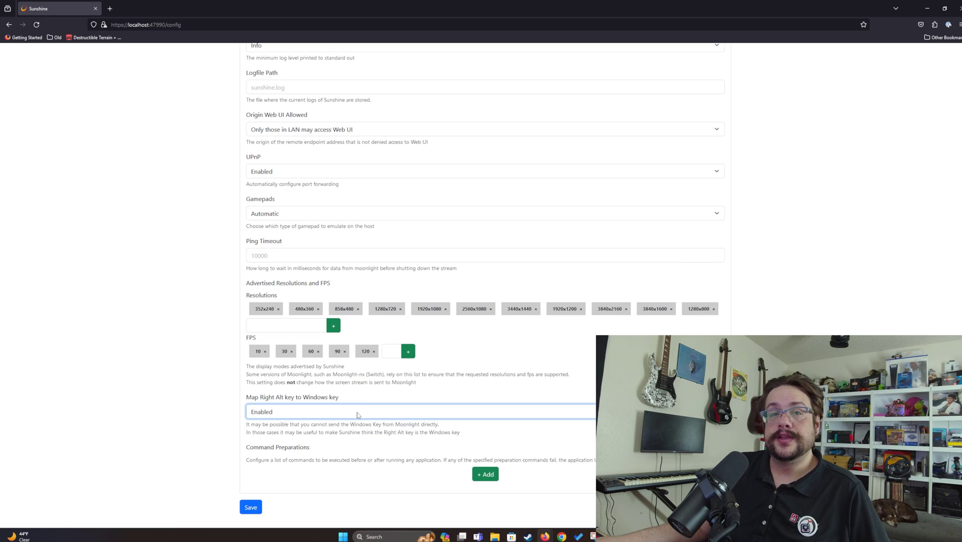
click(357, 413)
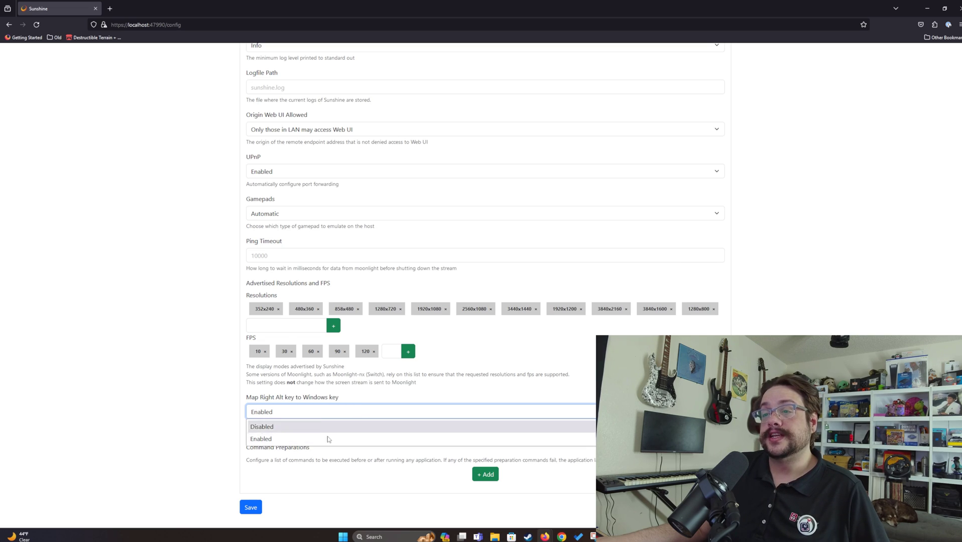
click(315, 426)
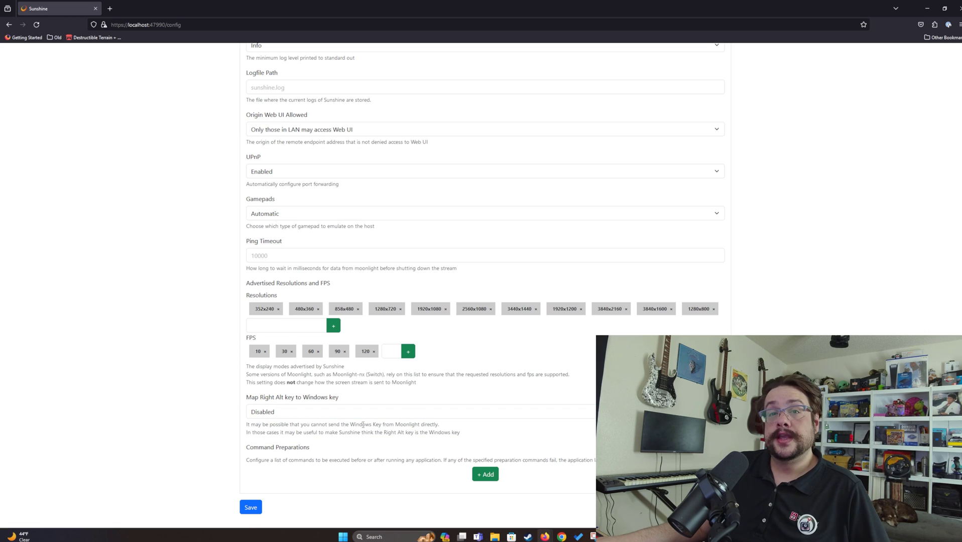
- Insert a new Command Preparations row with blank Do and Undo commands
click(485, 474)
scroll(332, 481, down, 1)
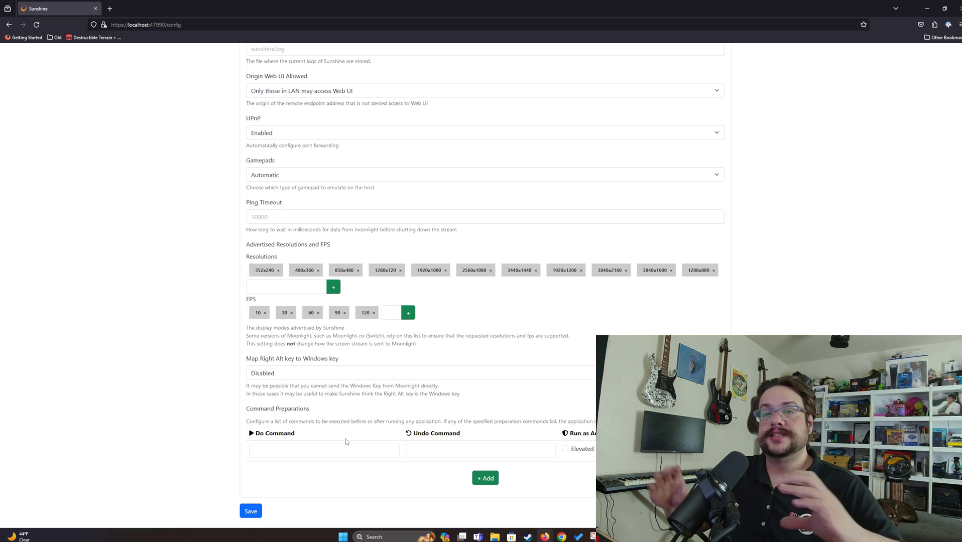
scroll(346, 442, down, 1)
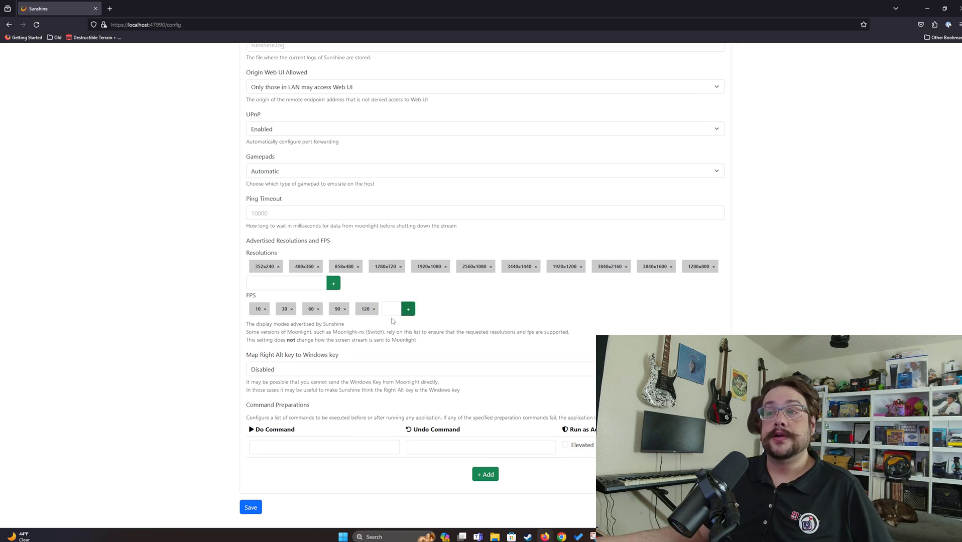
- Save and apply the settings to restart Sunshine, then view the Files tab
click(251, 508)
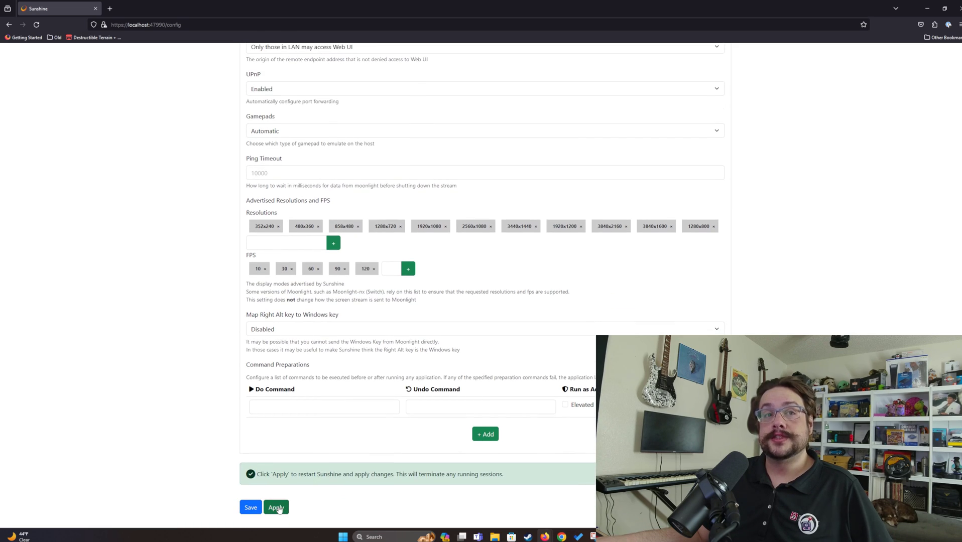
click(282, 510)
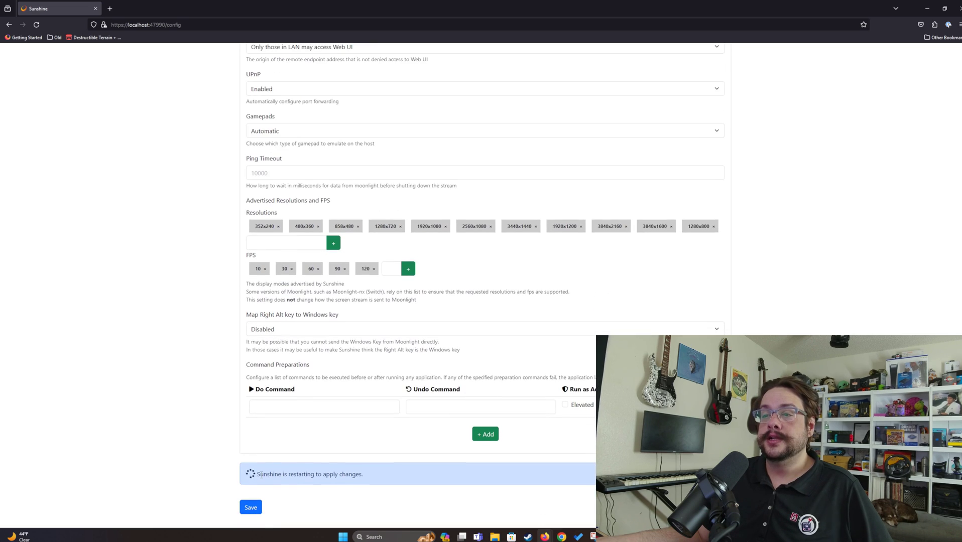
click(287, 124)
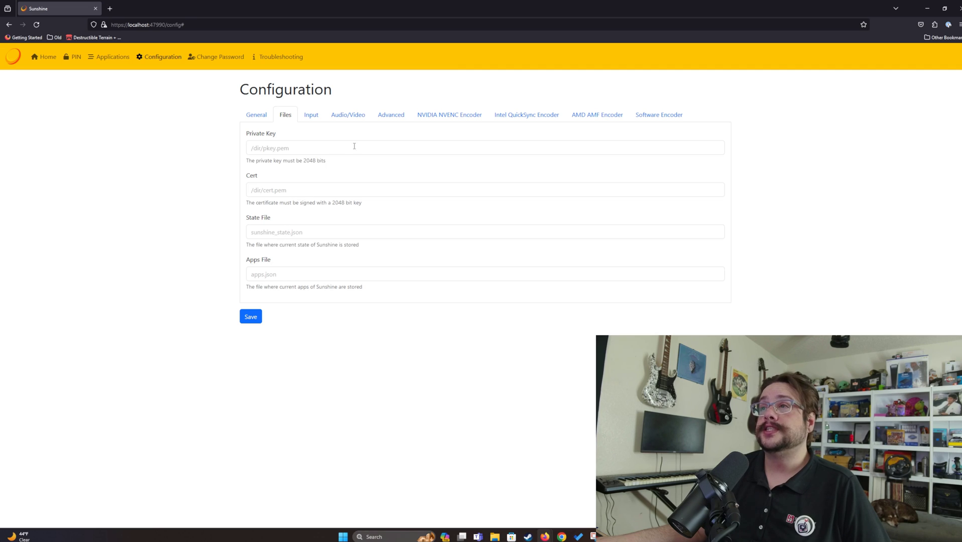
- Switch to the Input tab showing mouse, keyboard and gamepad options
click(319, 117)
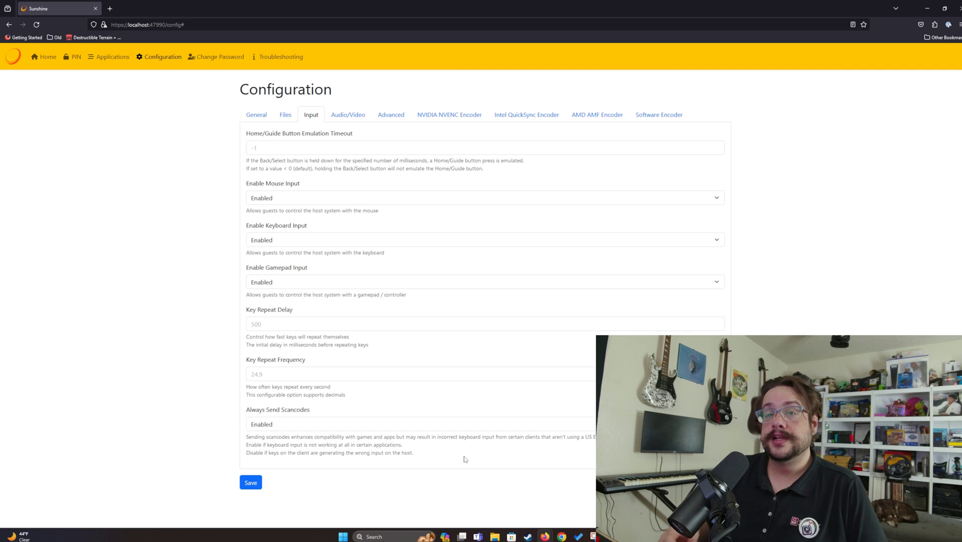
- Switch to the Audio/Video tab with sink, adapter and output name fields
click(348, 114)
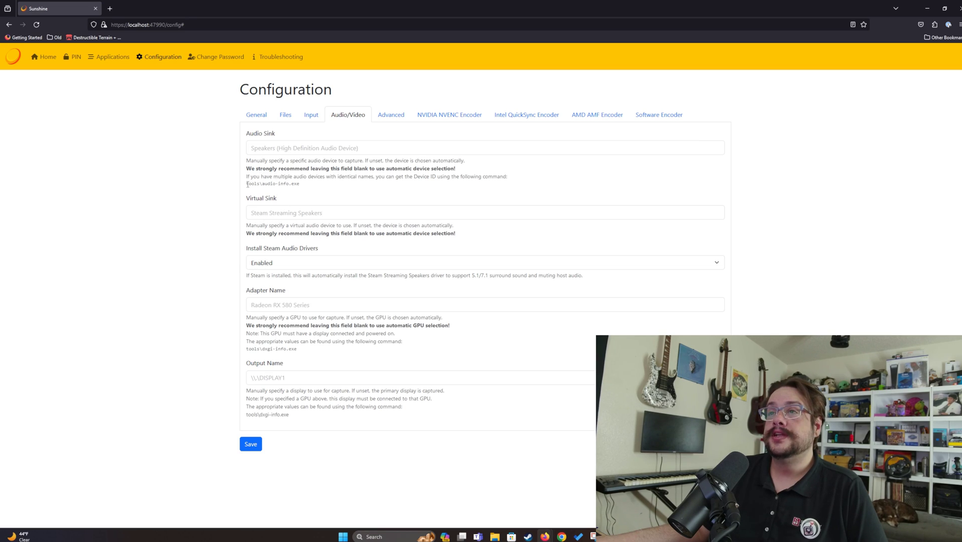
- Highlight the tools\audio-info.exe and tools\dxgi-info.exe helper commands, then focus the Output Name field
drag(248, 184, 304, 187)
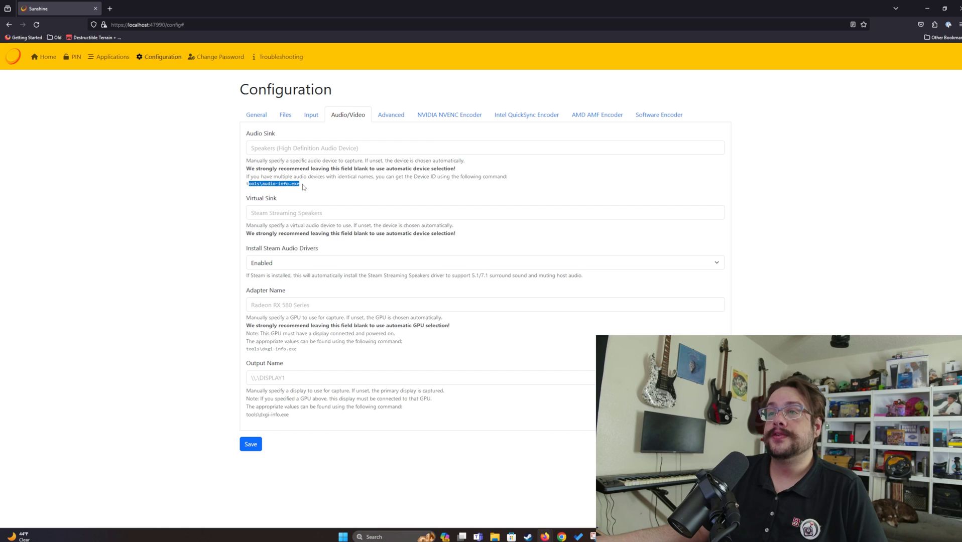
click(303, 187)
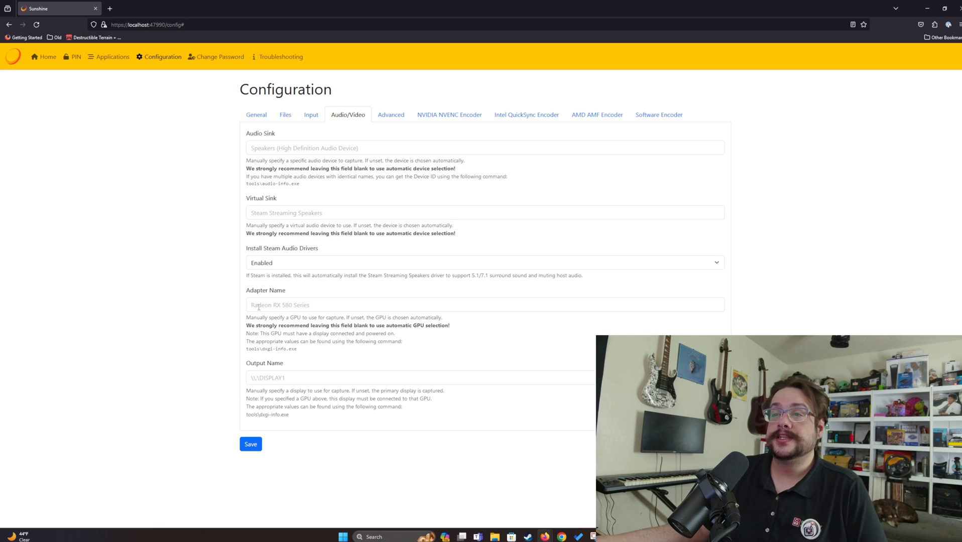
drag(301, 352, 246, 353)
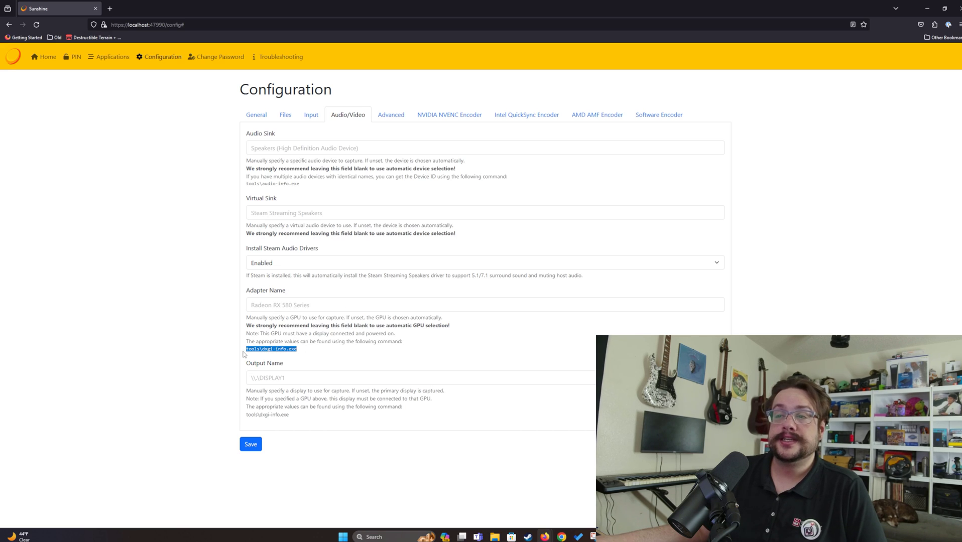
click(303, 355)
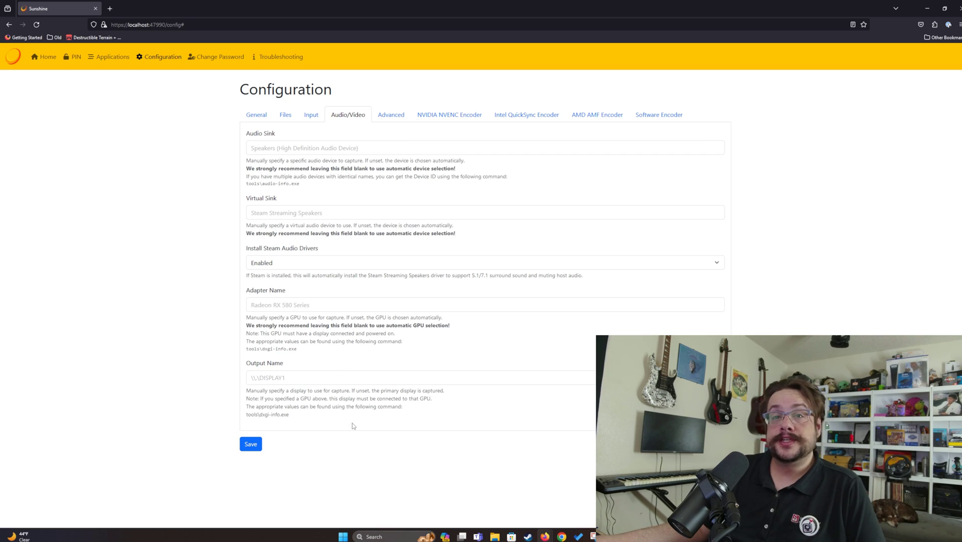
click(263, 380)
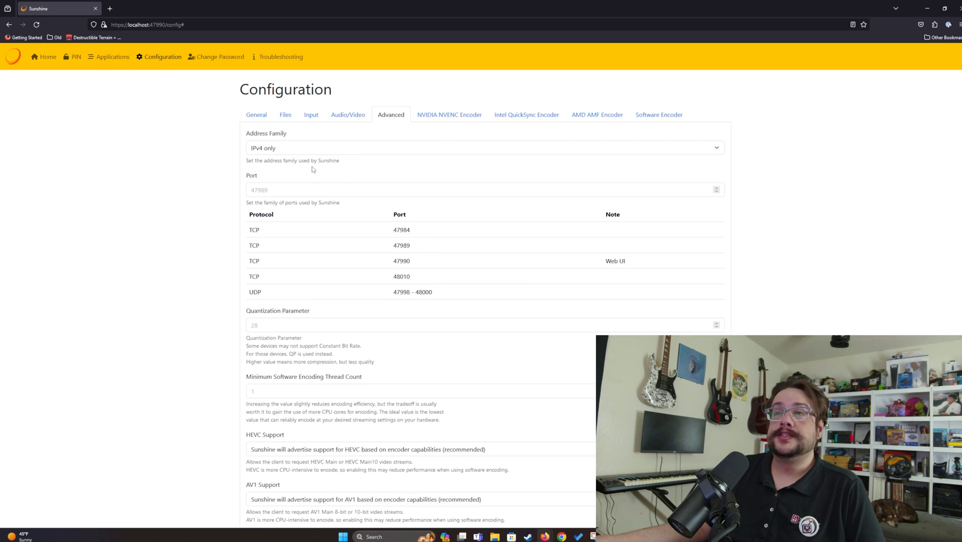
- Change the Address Family from IPv4 only to IPv4+IPv6
click(276, 150)
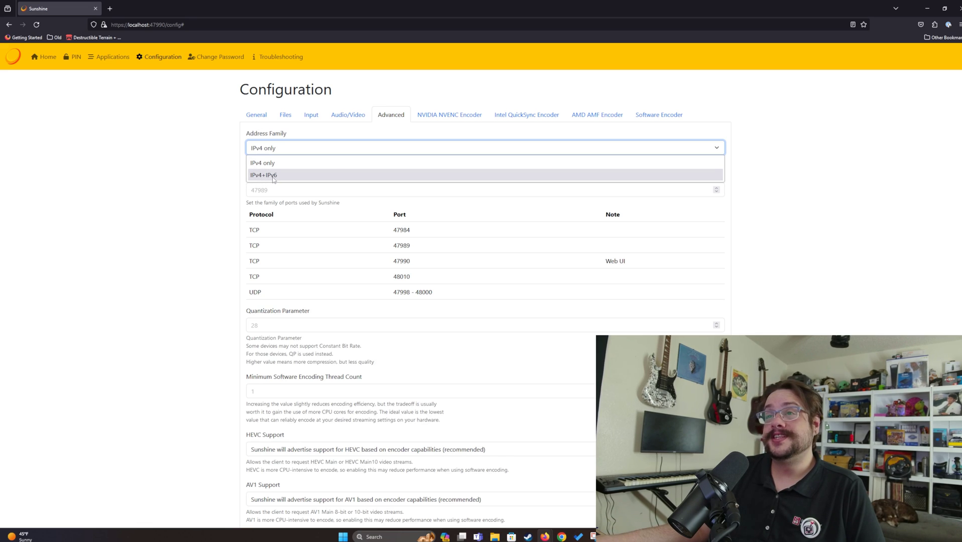
click(273, 176)
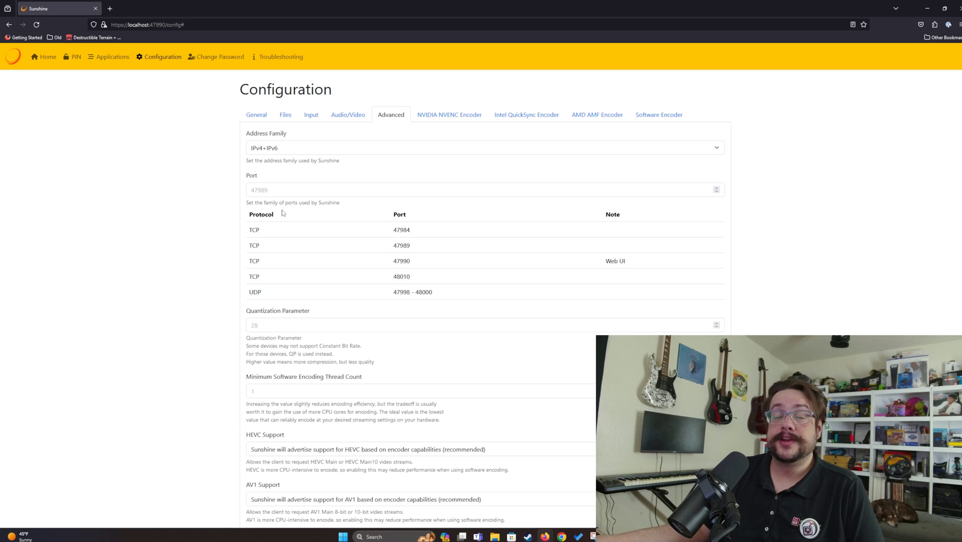
scroll(340, 249, down, 4)
scroll(340, 249, up, 3)
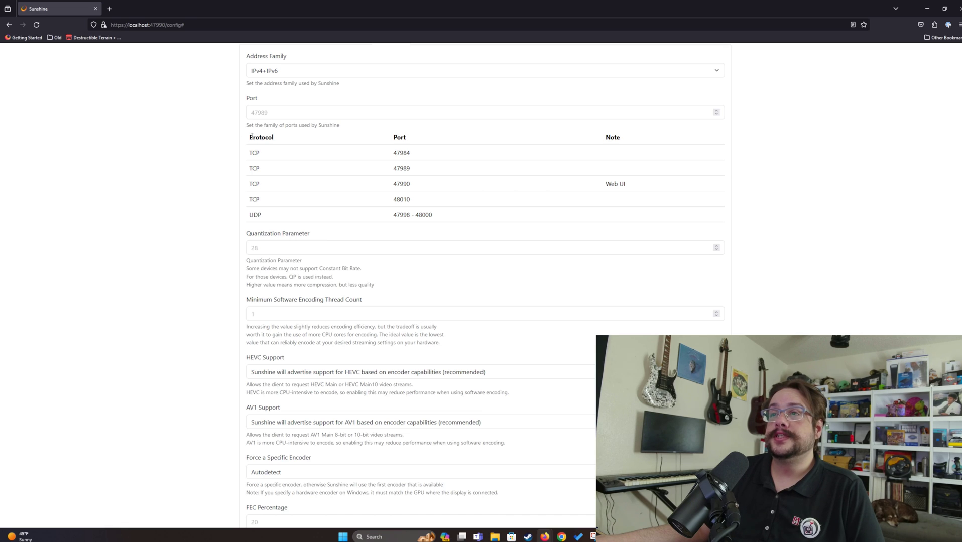
drag(250, 136, 593, 228)
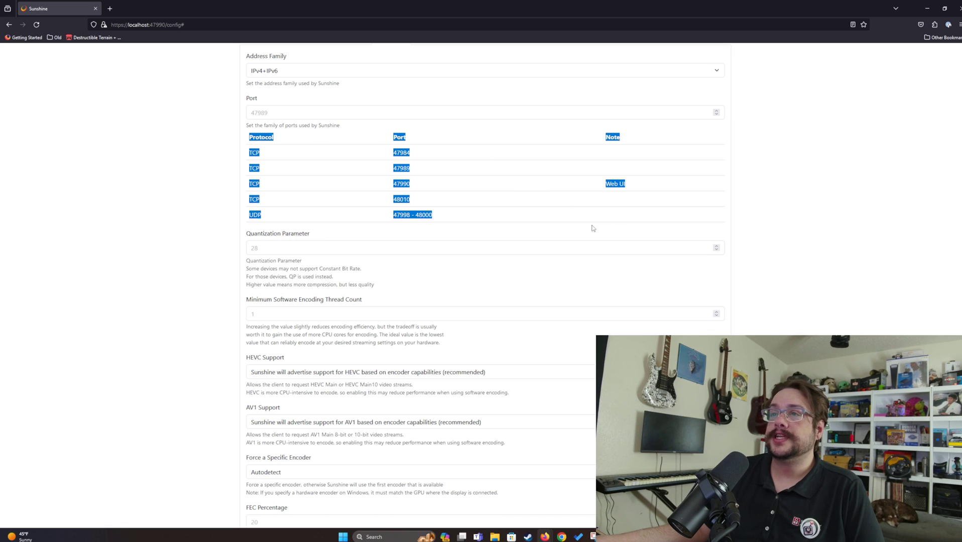
scroll(593, 229, up, 2)
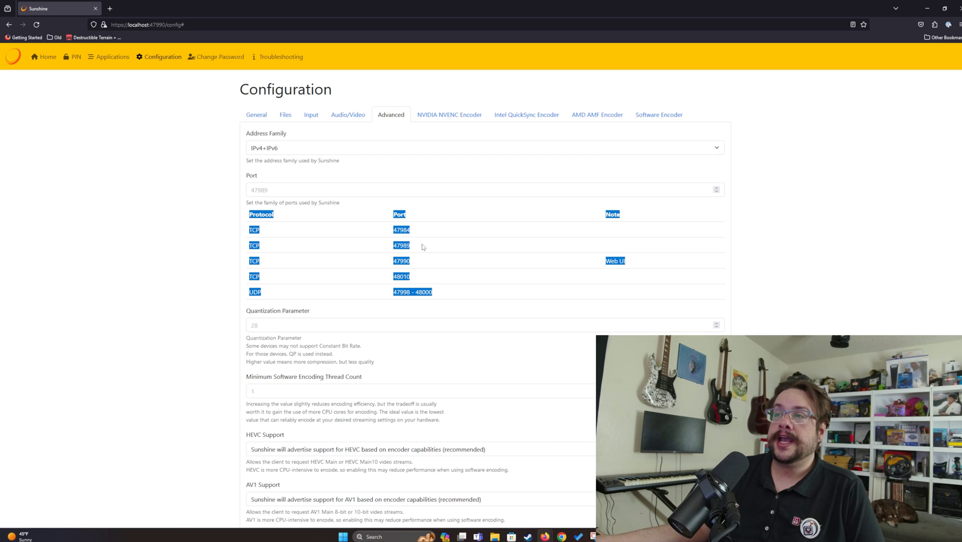
click(438, 259)
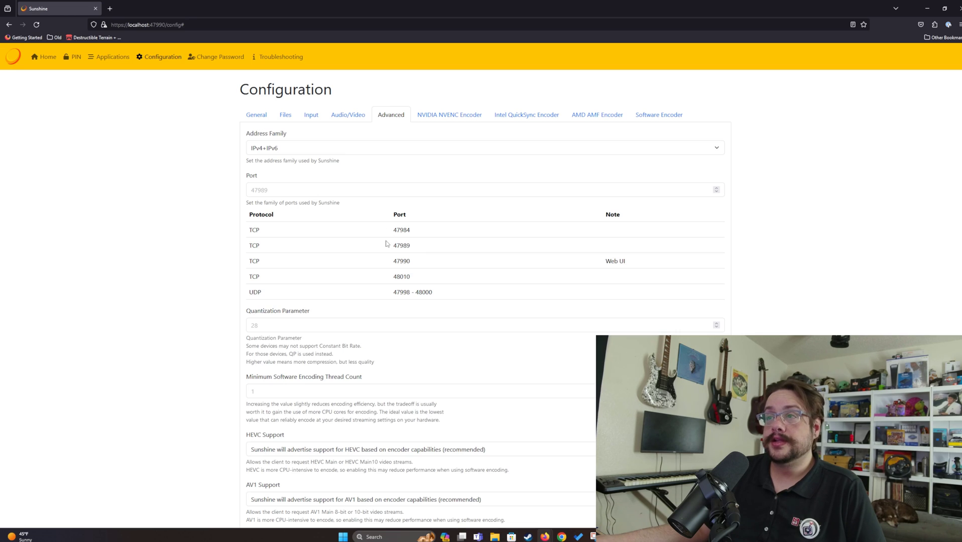
scroll(392, 220, down, 2)
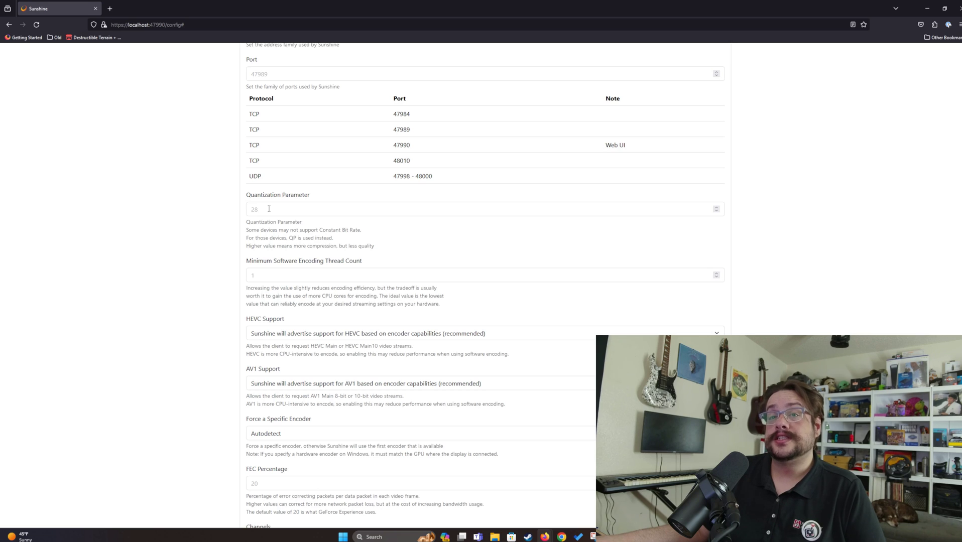
scroll(269, 208, down, 2)
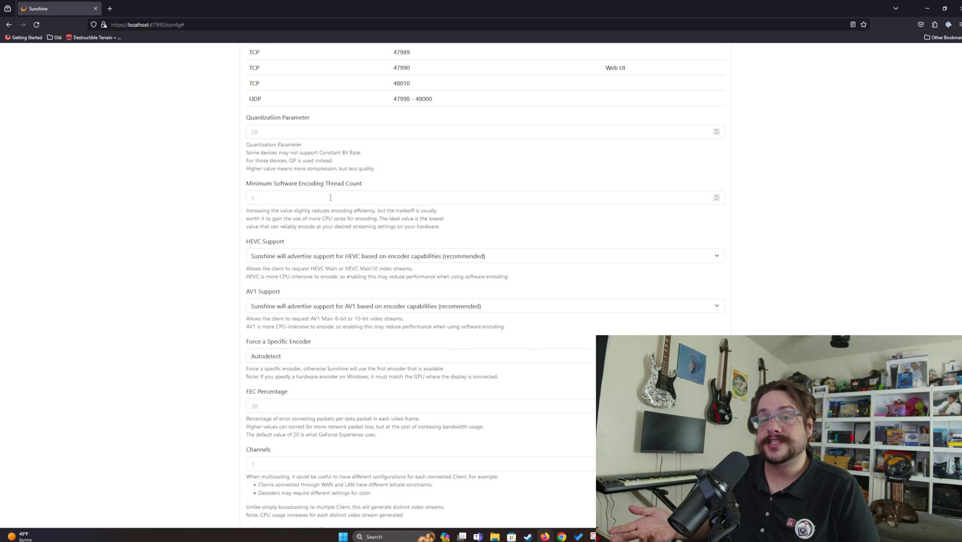
scroll(298, 158, down, 2)
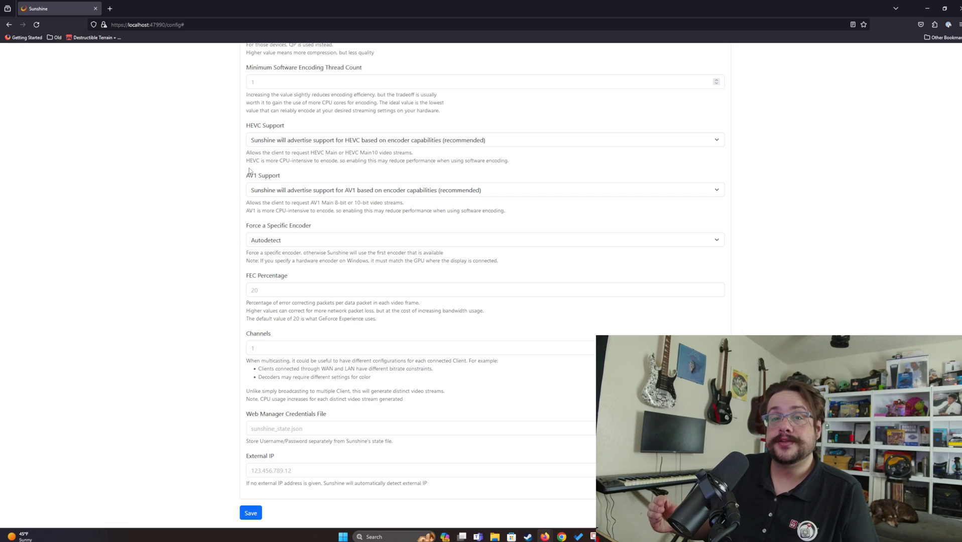
scroll(264, 238, down, 1)
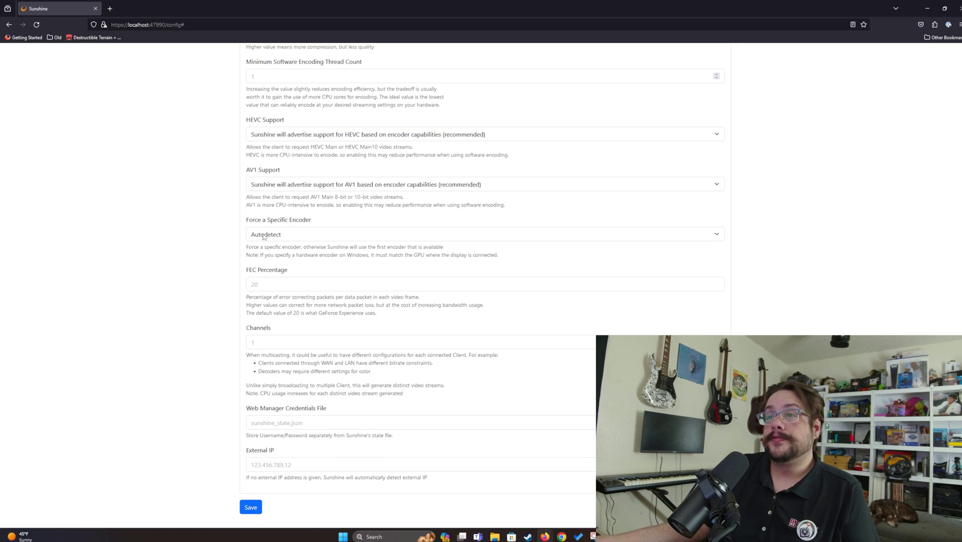
- Set Force a Specific Encoder to NVIDIA NVENC, leaving FEC Percentage at 20
click(303, 237)
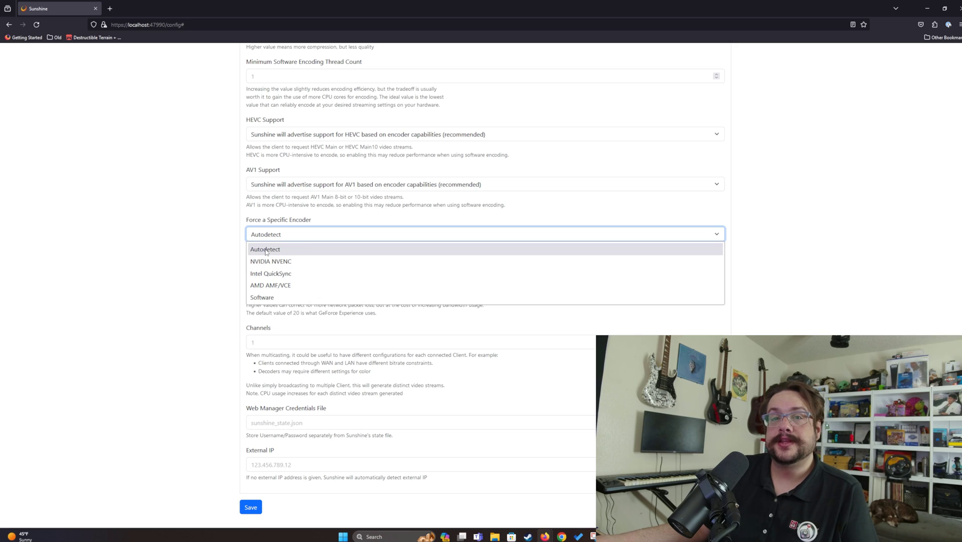
click(251, 262)
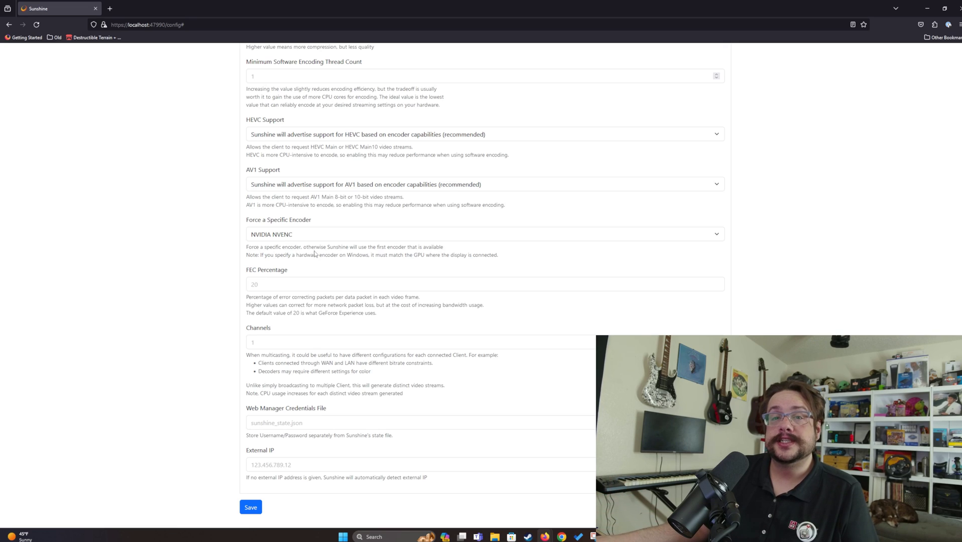
click(270, 286)
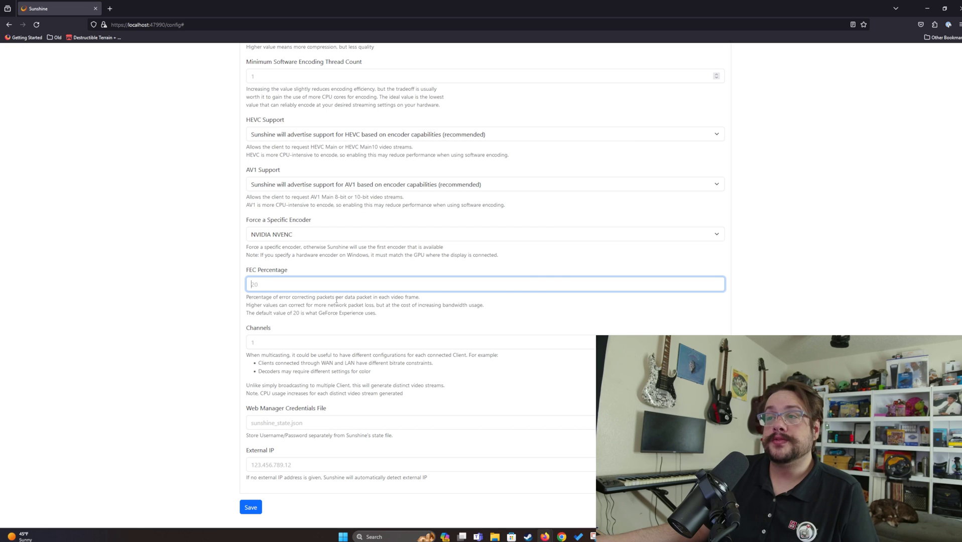
click(330, 355)
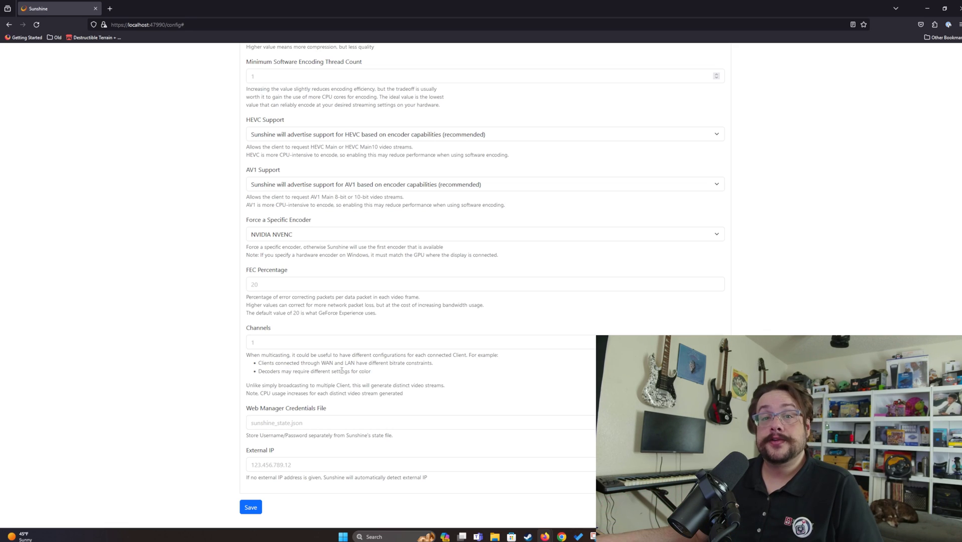
click(262, 342)
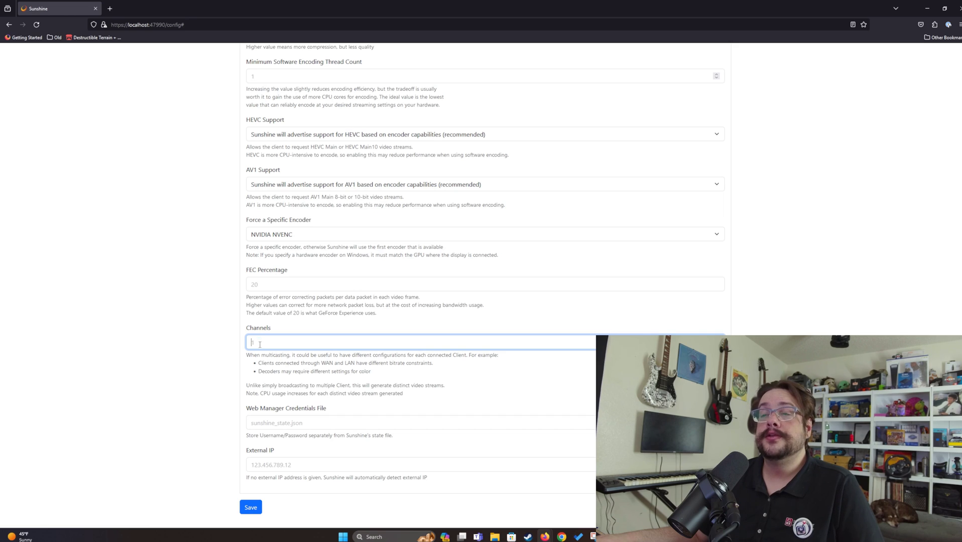
click(213, 404)
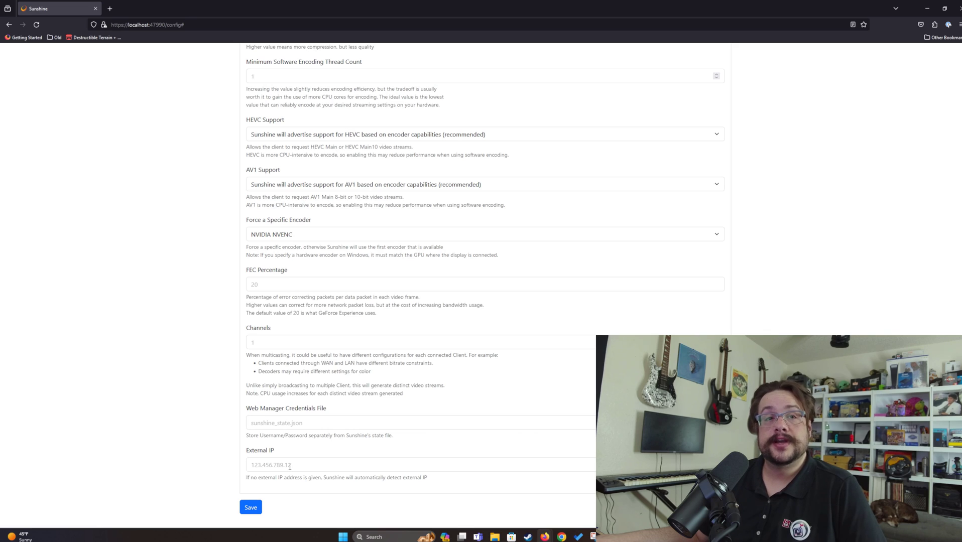
scroll(451, 236, up, 6)
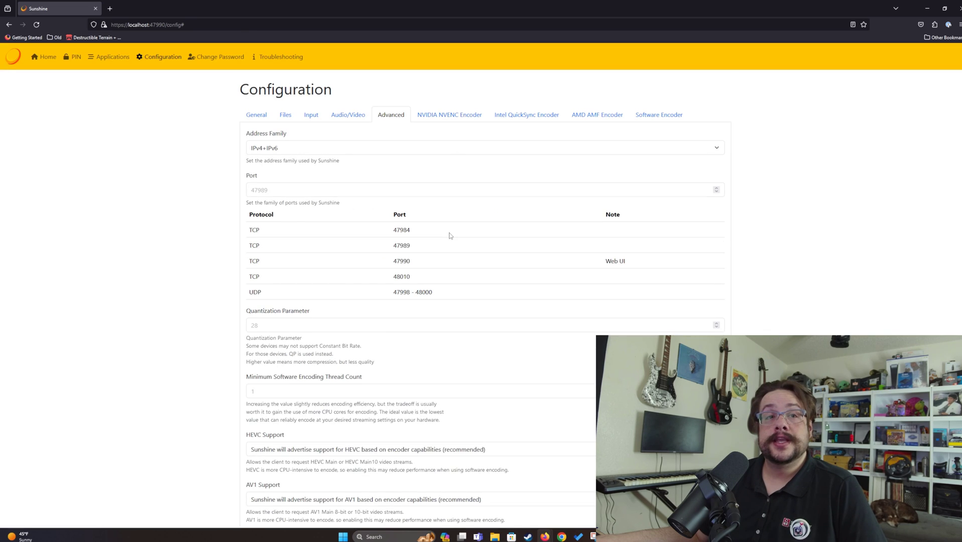
- Open the NVIDIA NVENC Encoder tab and list the Performance preset options
click(437, 116)
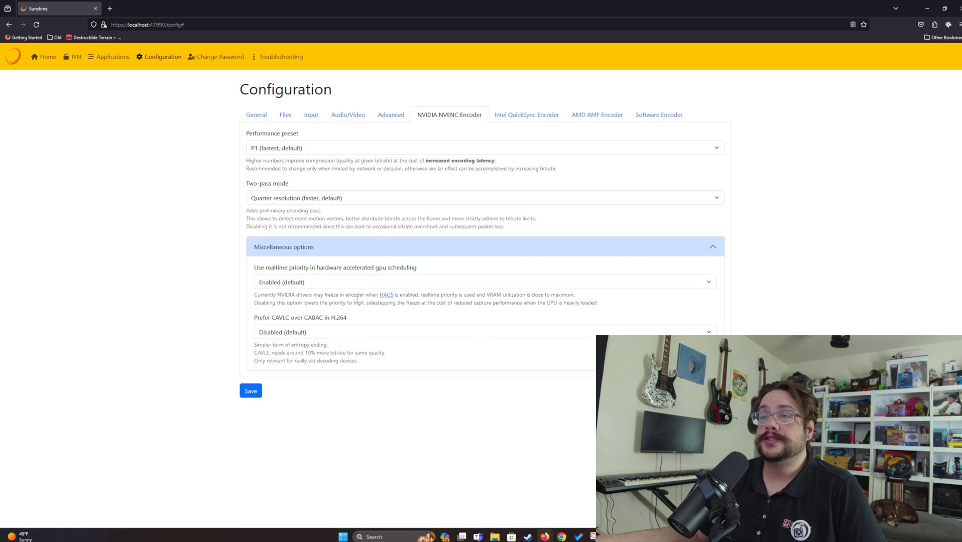
click(284, 149)
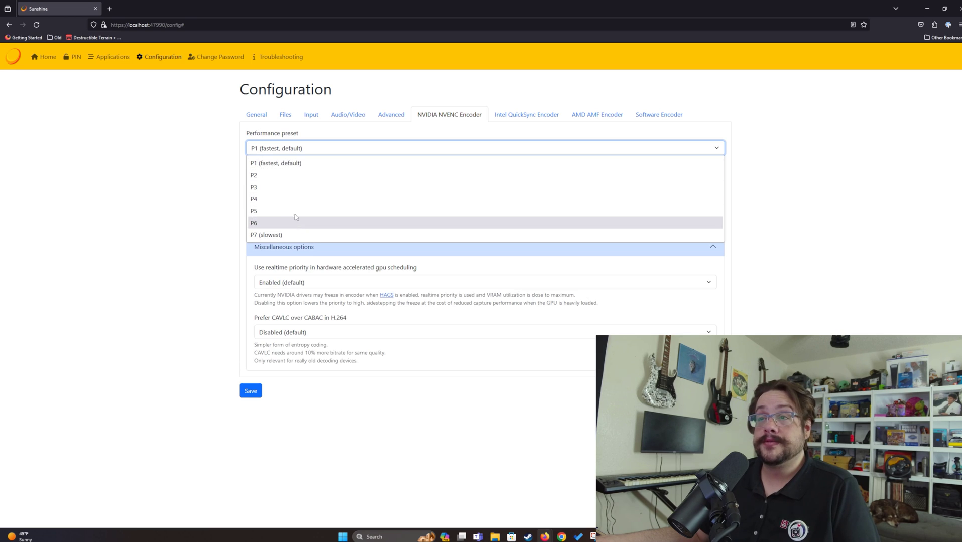
- Try preset P2, then settle the NVENC performance preset on P3
click(267, 164)
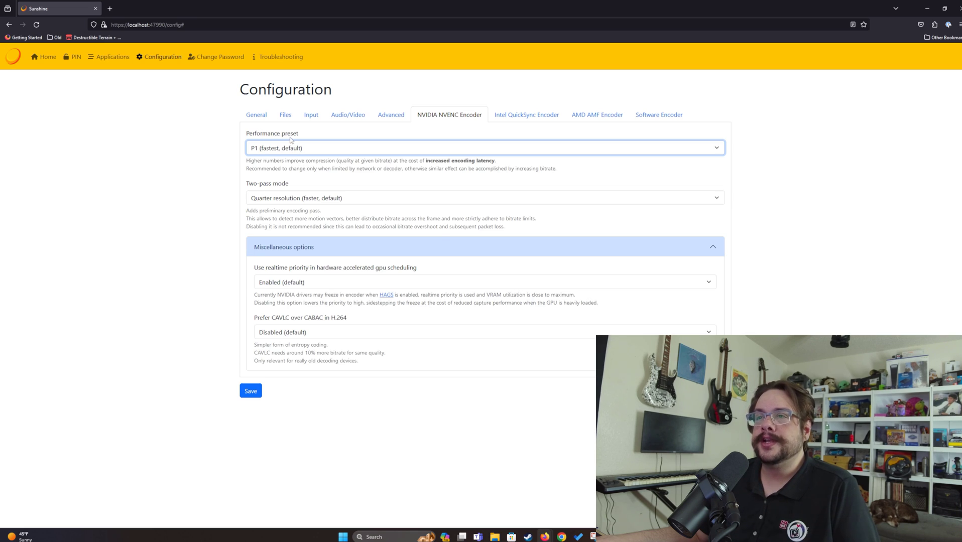
click(321, 149)
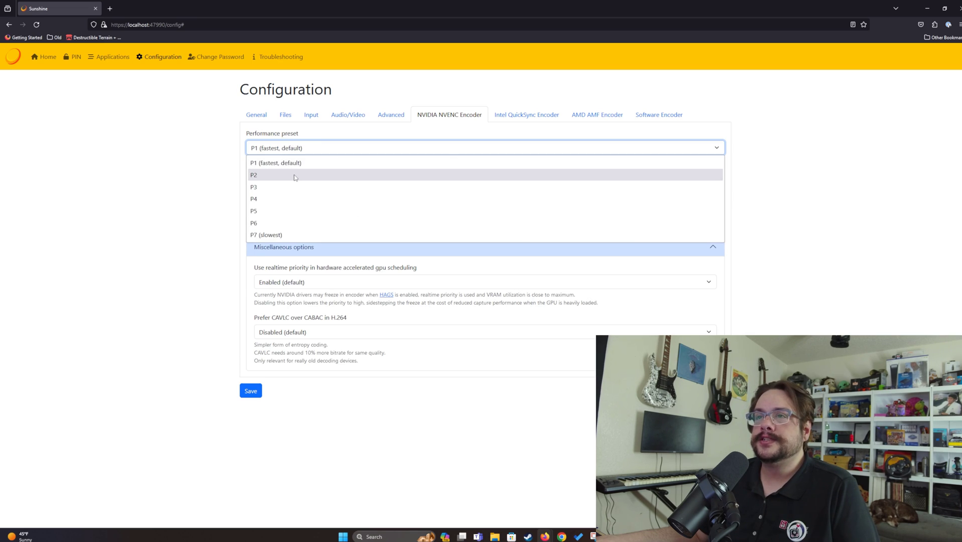
click(295, 175)
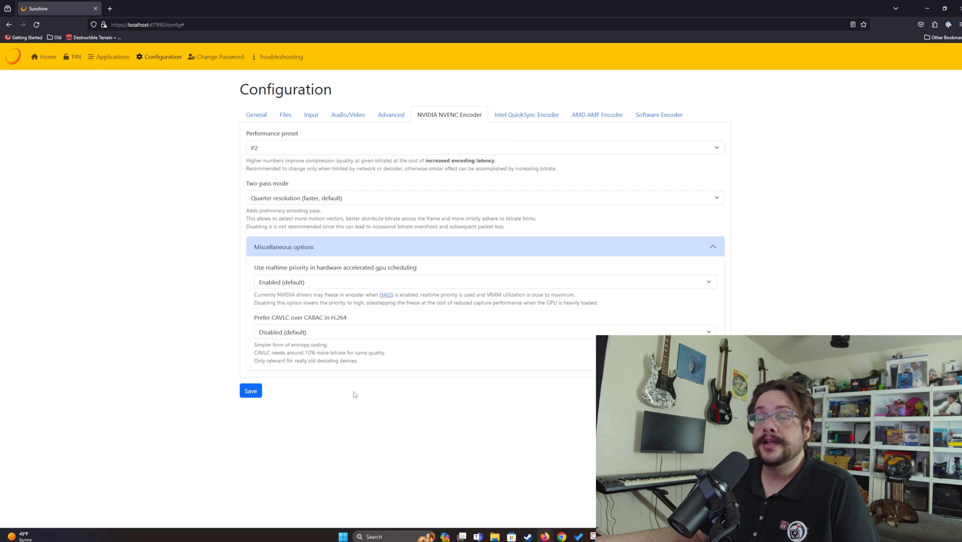
click(284, 149)
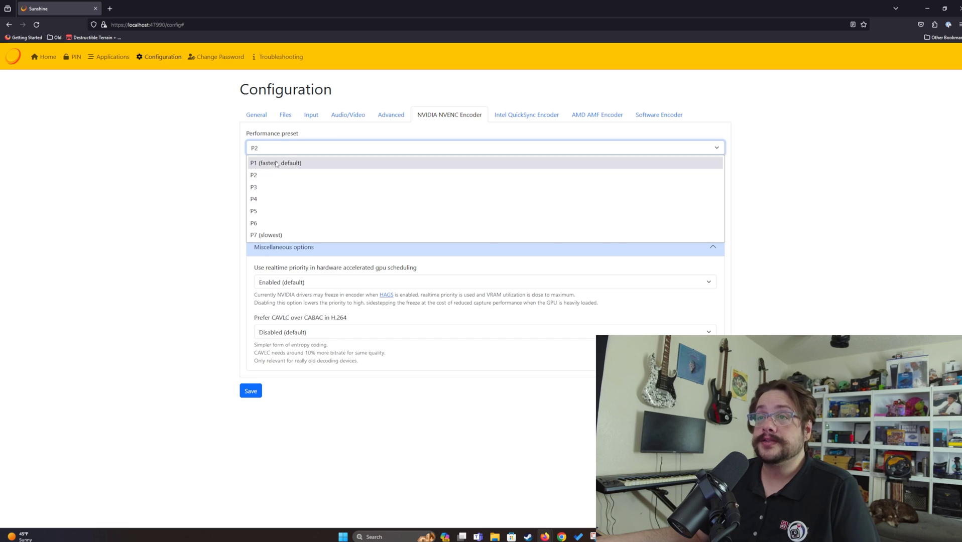
click(265, 187)
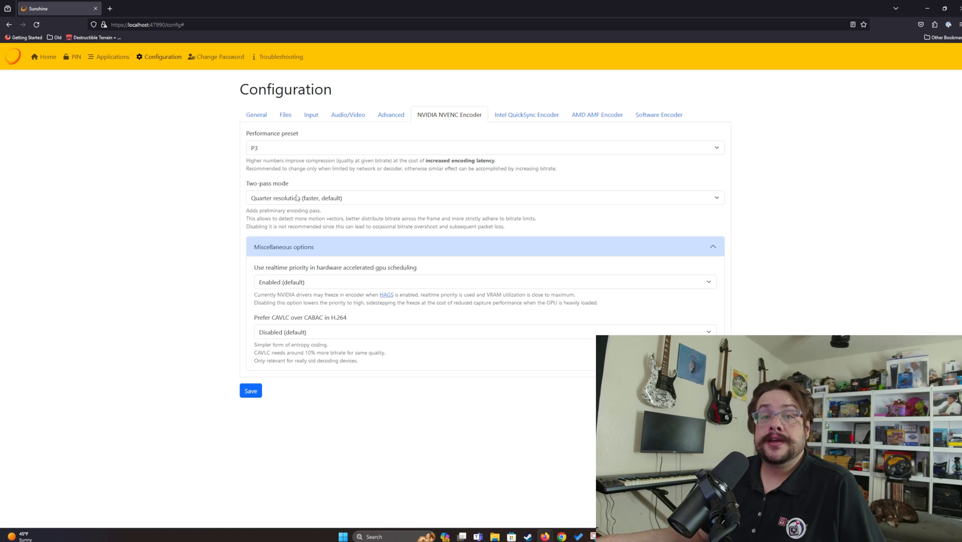
- Review the NVENC Two-pass mode options twice, keeping it at quarter resolution
click(257, 163)
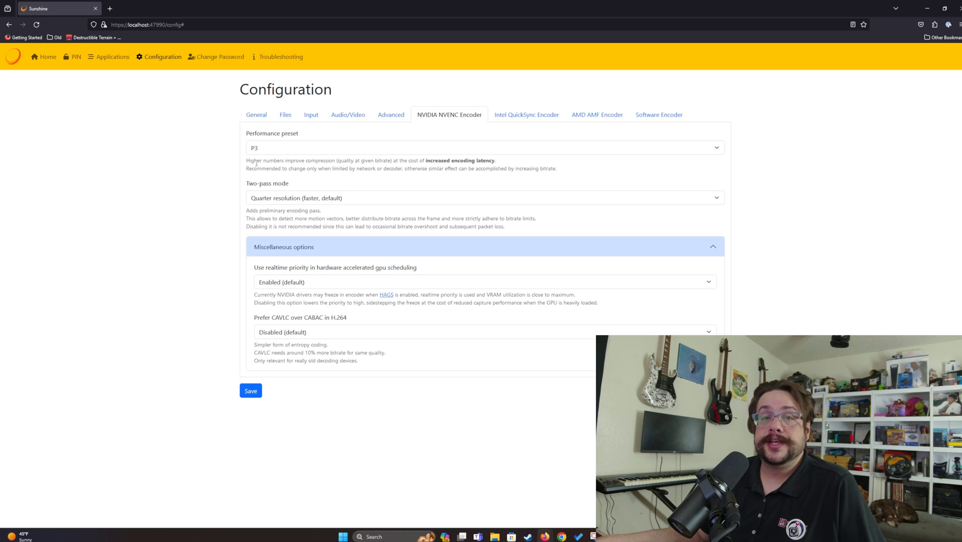
click(279, 201)
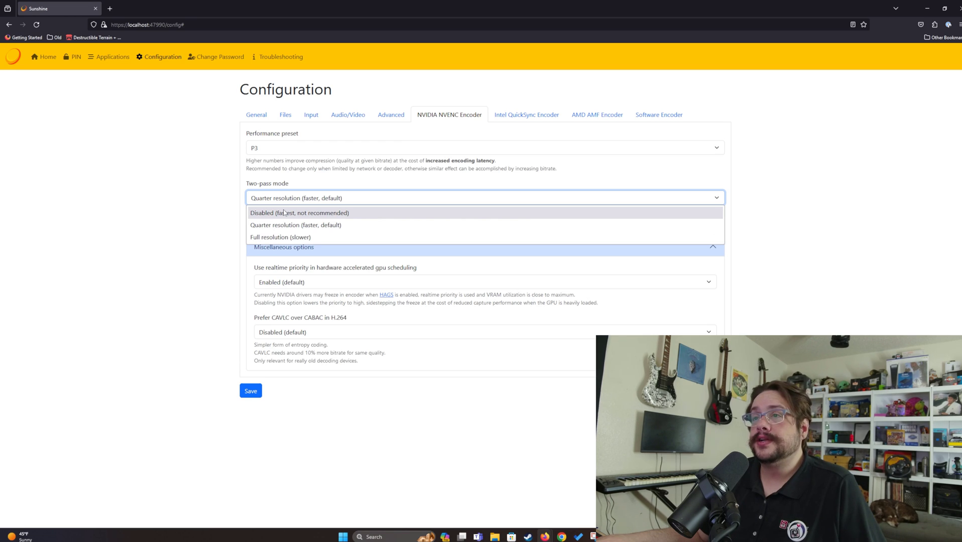
click(222, 251)
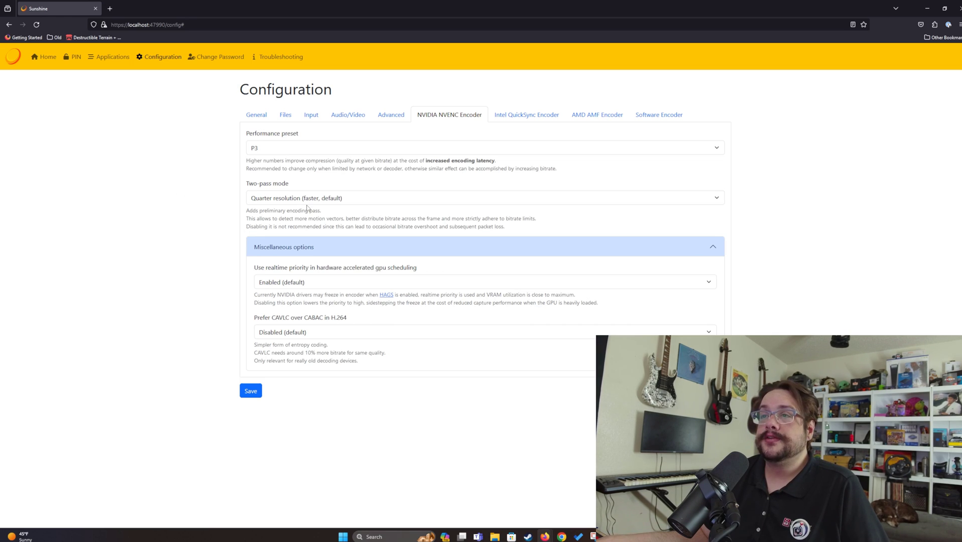
click(290, 202)
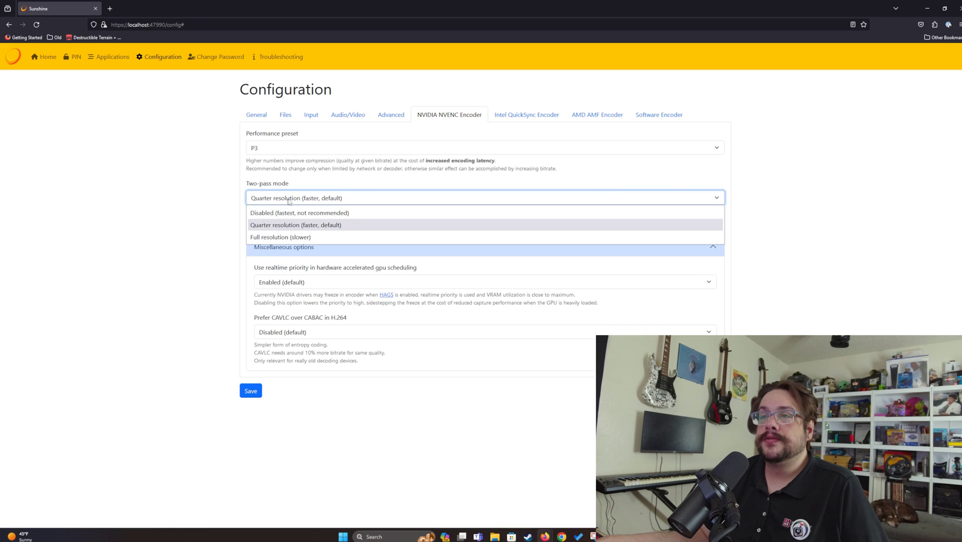